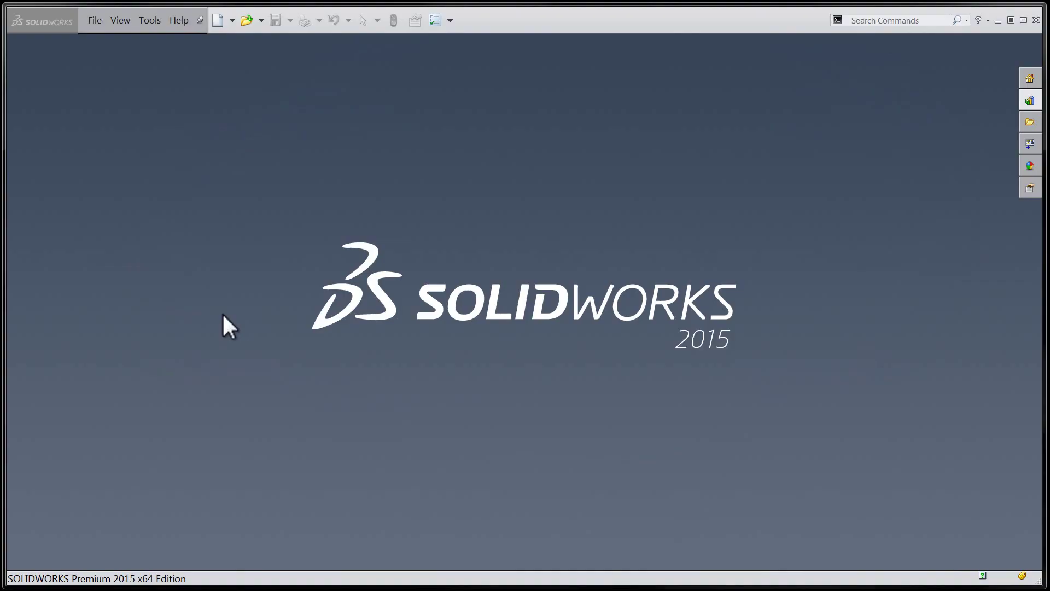
Step: Bring SOLIDWORKS forward and show the Recent Documents list
{"action": "left_click", "coordinate": [222, 315]}
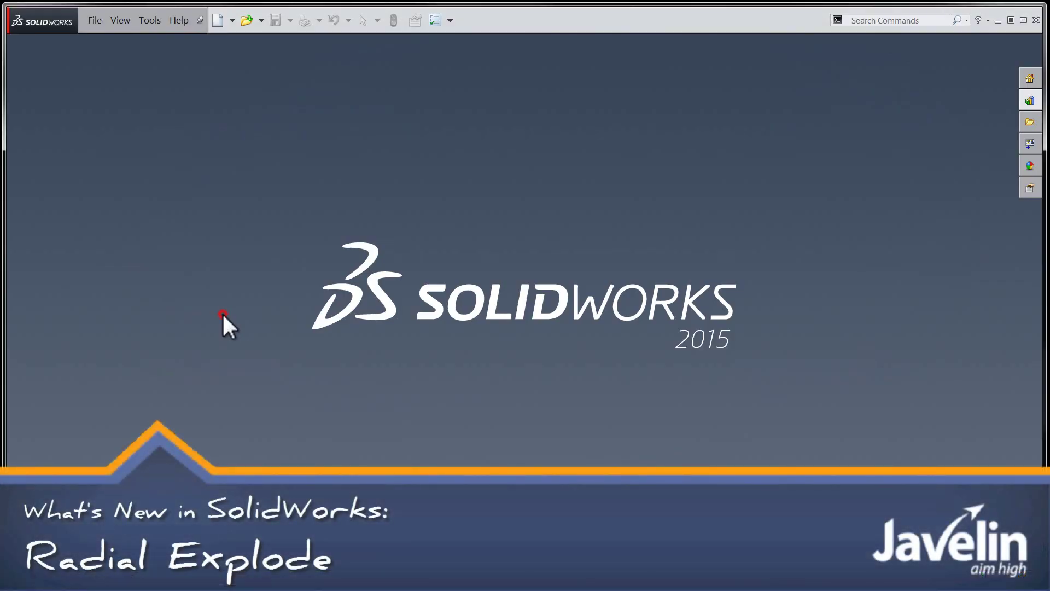
{"action": "key", "text": "r"}
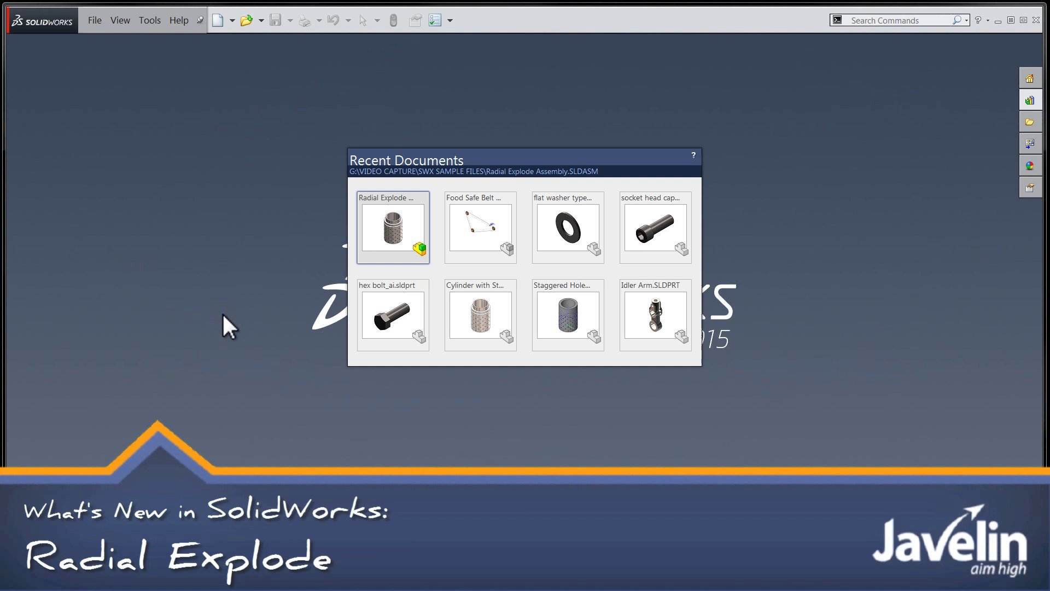
Step: Open Radial Explode Assembly in the Exploded View orientation, zoomed to fit
{"action": "left_click", "coordinate": [388, 229]}
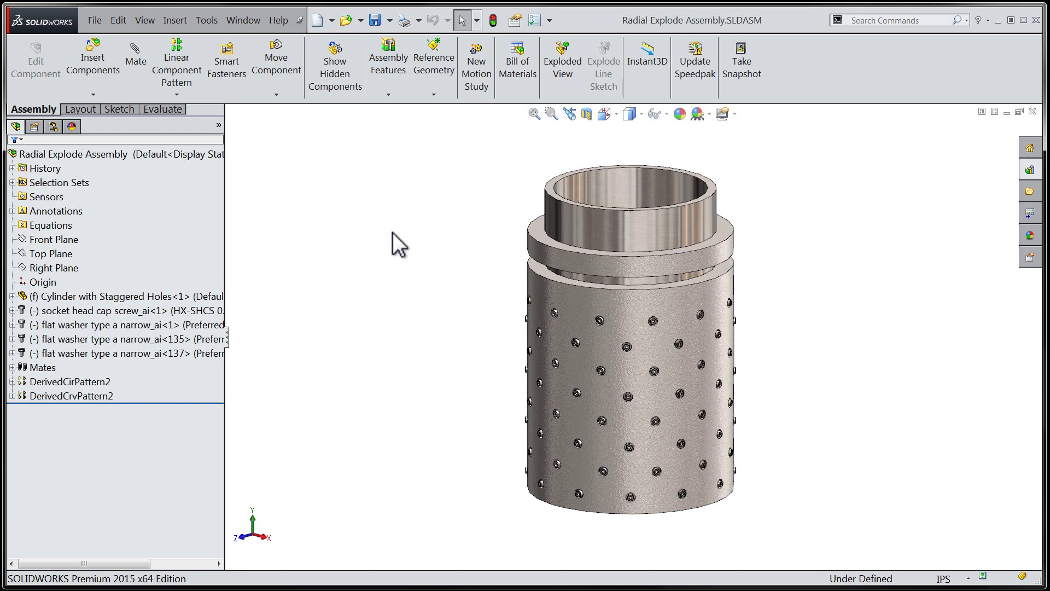
{"action": "key", "text": "space"}
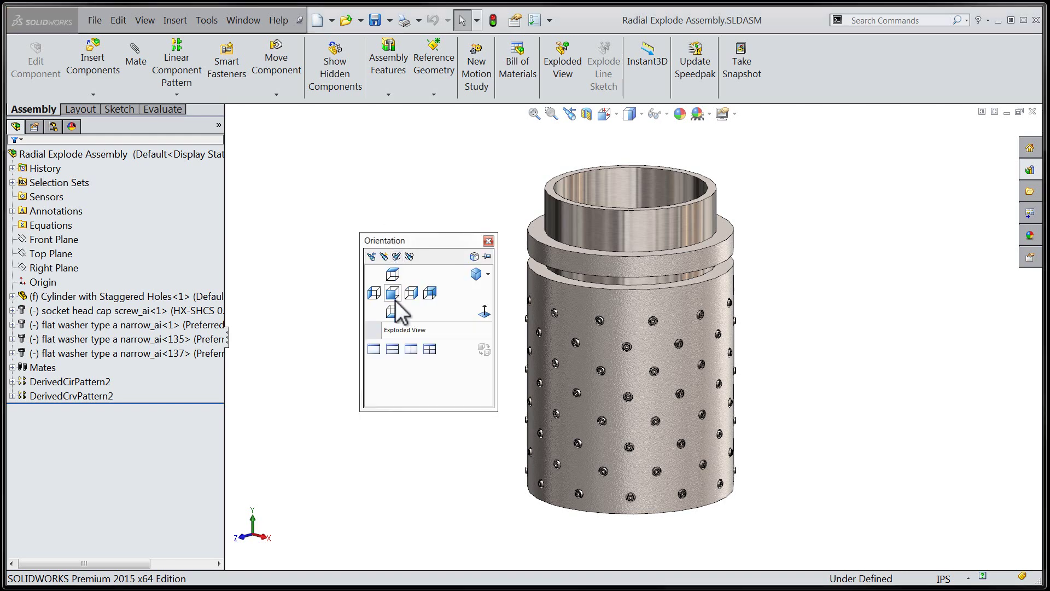
{"action": "left_click", "coordinate": [397, 331]}
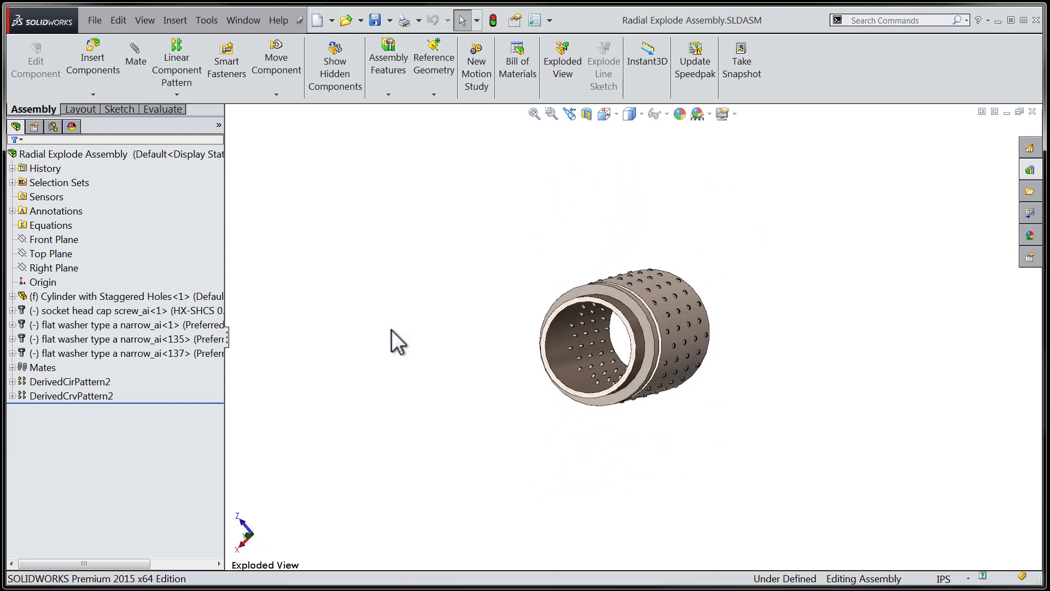
{"action": "key", "text": "f"}
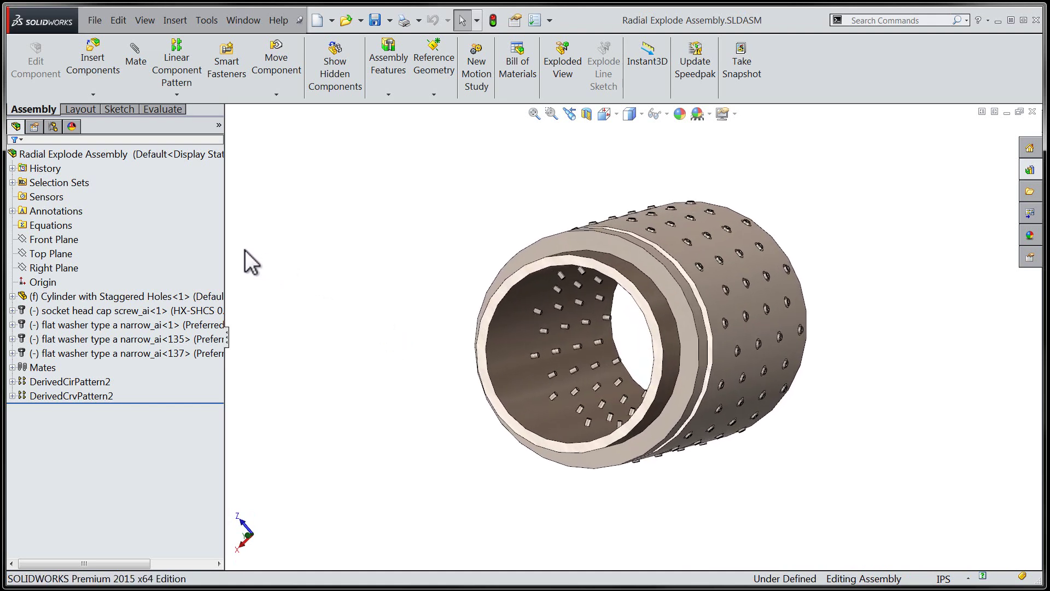
Step: Switch to the ConfigurationManager and select the Default configuration
{"action": "left_click", "coordinate": [68, 154]}
{"action": "key", "text": "Escape"}
{"action": "left_click", "coordinate": [52, 127]}
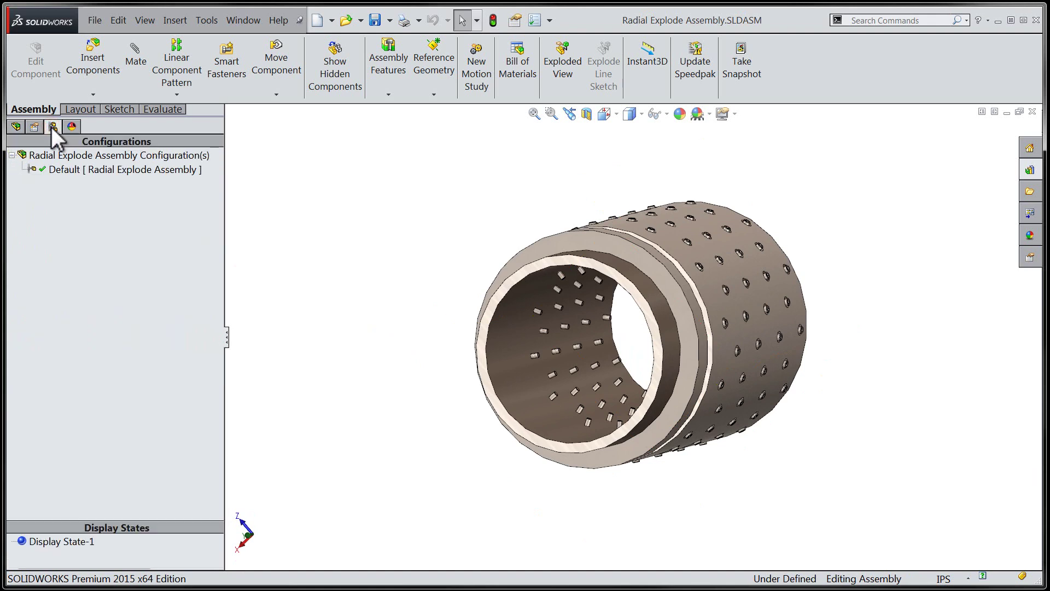
{"action": "left_click", "coordinate": [70, 168]}
Step: Start a new exploded view for Default and choose the Radial Step explode type
{"action": "right_click", "coordinate": [69, 168]}
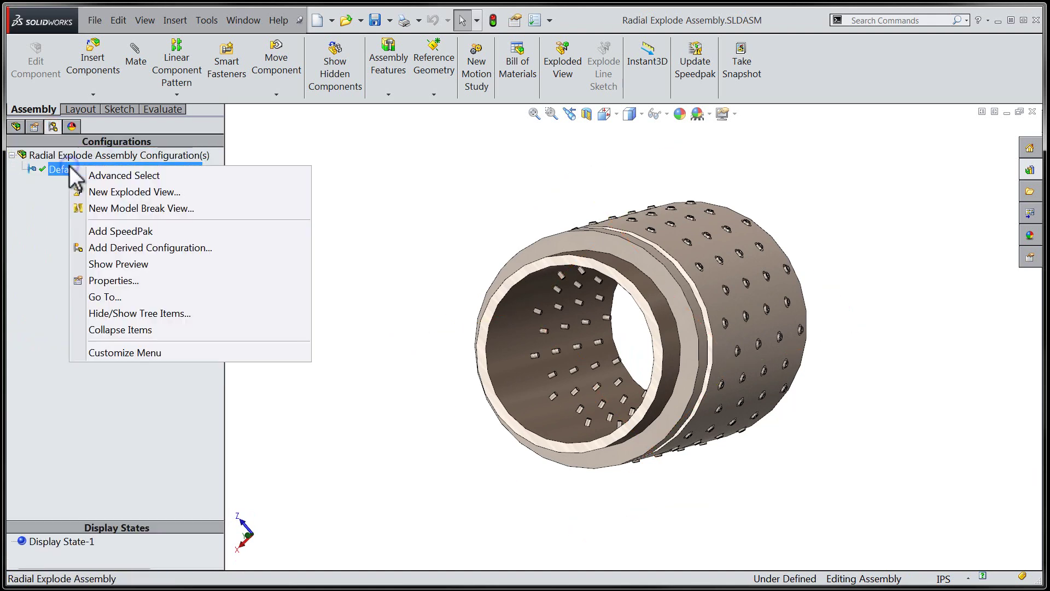
{"action": "left_click", "coordinate": [111, 191]}
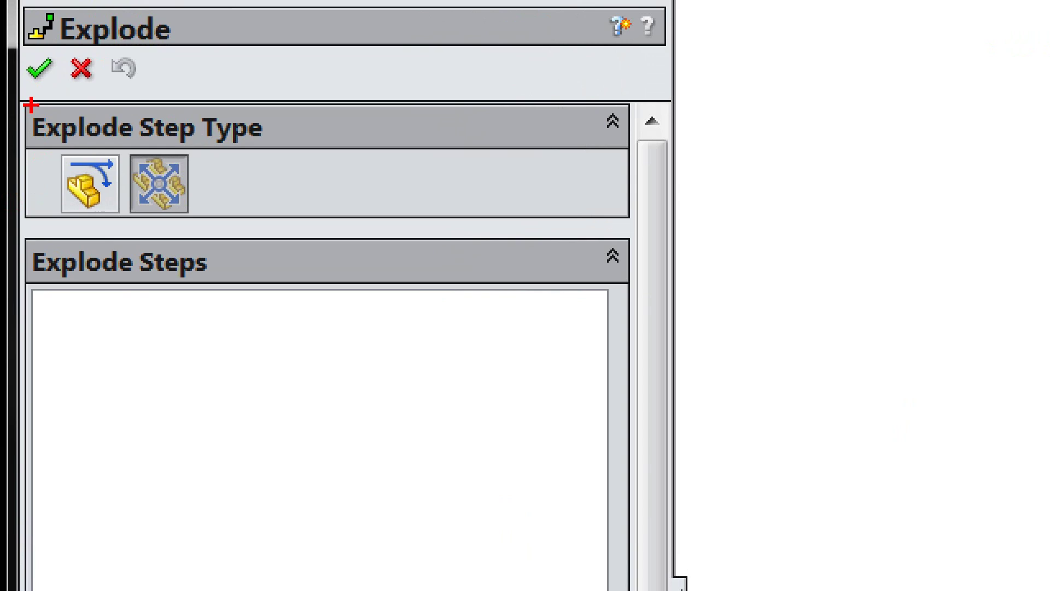
{"action": "left_click_drag", "start_coordinate": [23, 108], "coordinate": [303, 232]}
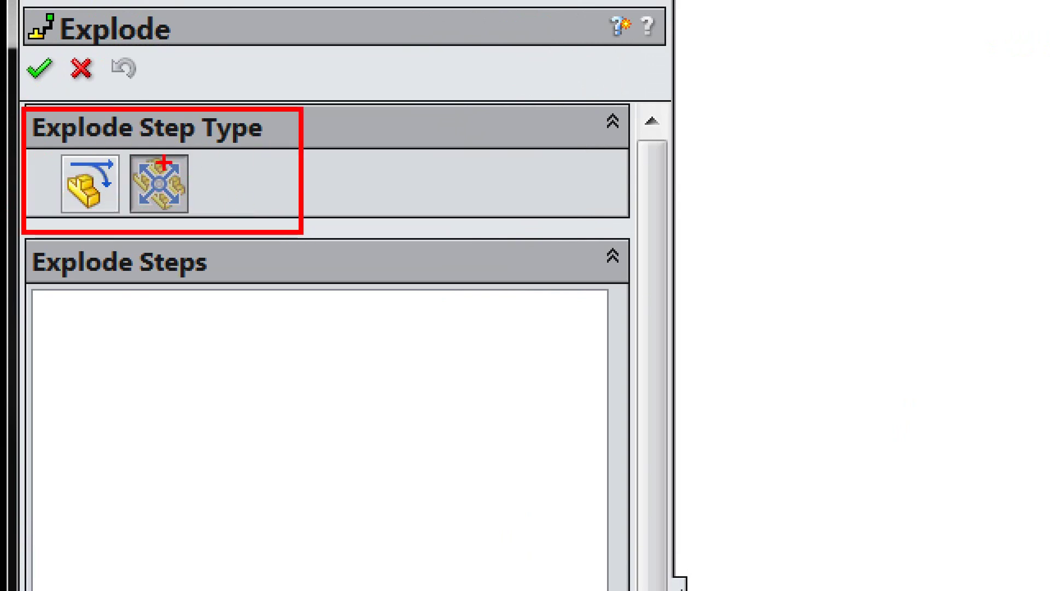
{"action": "left_click_drag", "start_coordinate": [126, 150], "coordinate": [202, 219]}
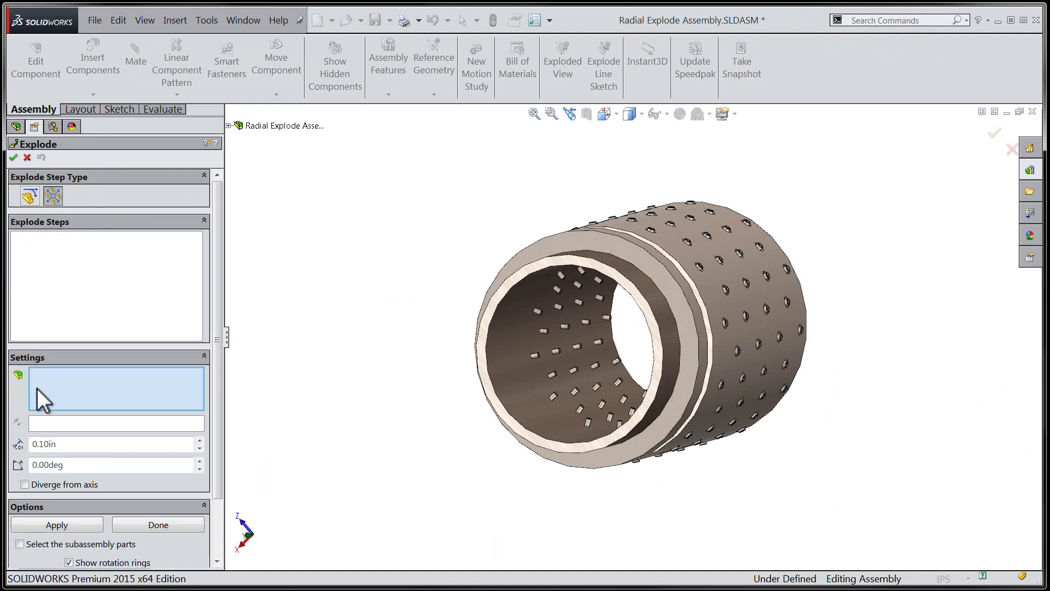
Step: Use the cylinder face as the radial axis with an 8.00 in explode distance
{"action": "left_click", "coordinate": [41, 424]}
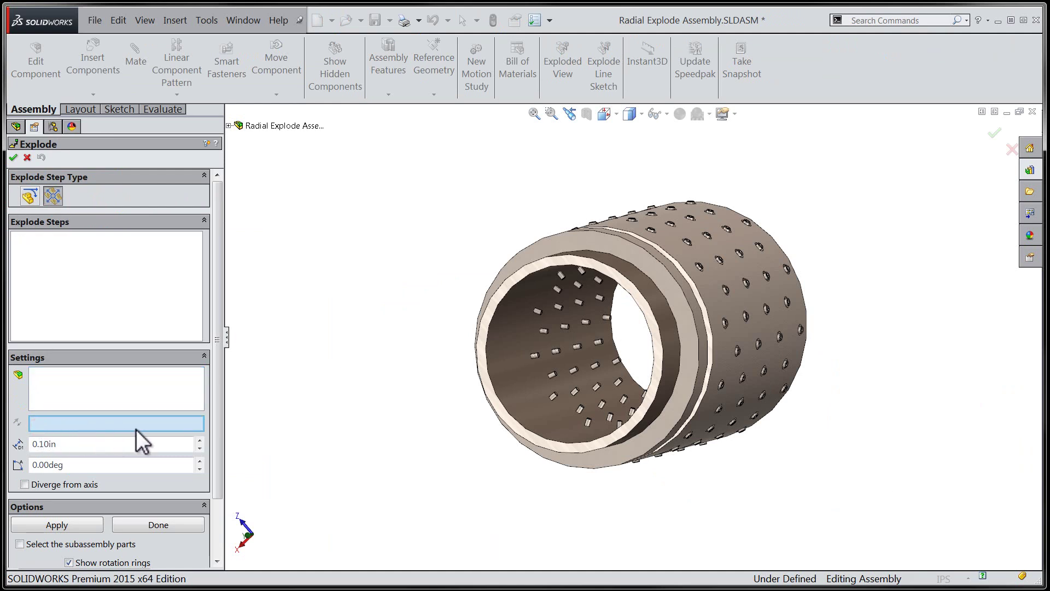
{"action": "left_click", "coordinate": [642, 240]}
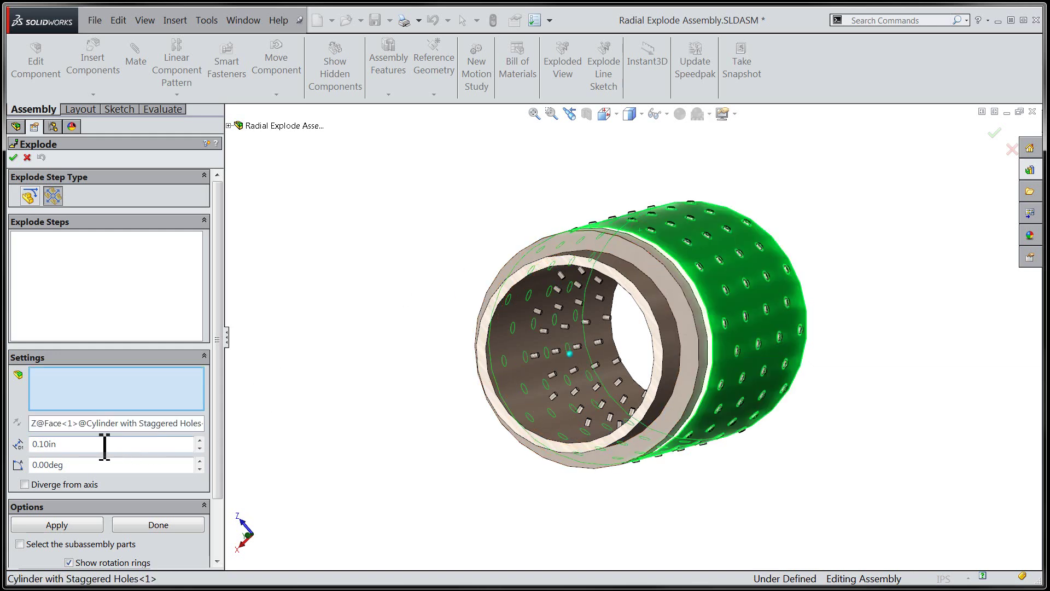
{"action": "left_click", "coordinate": [182, 449]}
{"action": "double_click", "coordinate": [183, 448]}
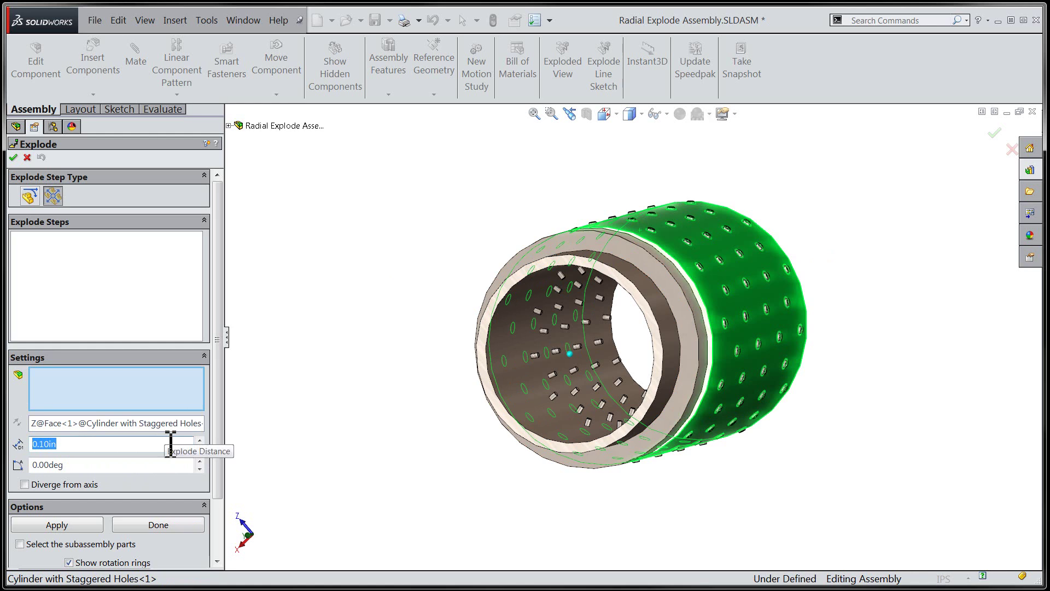
{"action": "type", "text": "8"}
{"action": "left_click", "coordinate": [141, 393]}
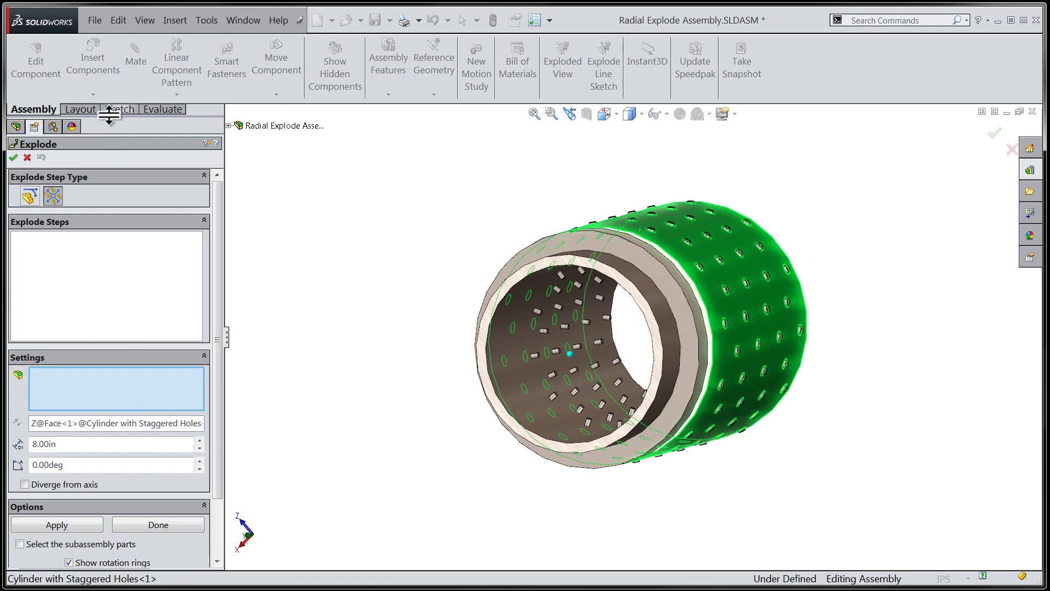
{"action": "left_click_drag", "start_coordinate": [109, 116], "coordinate": [131, 236]}
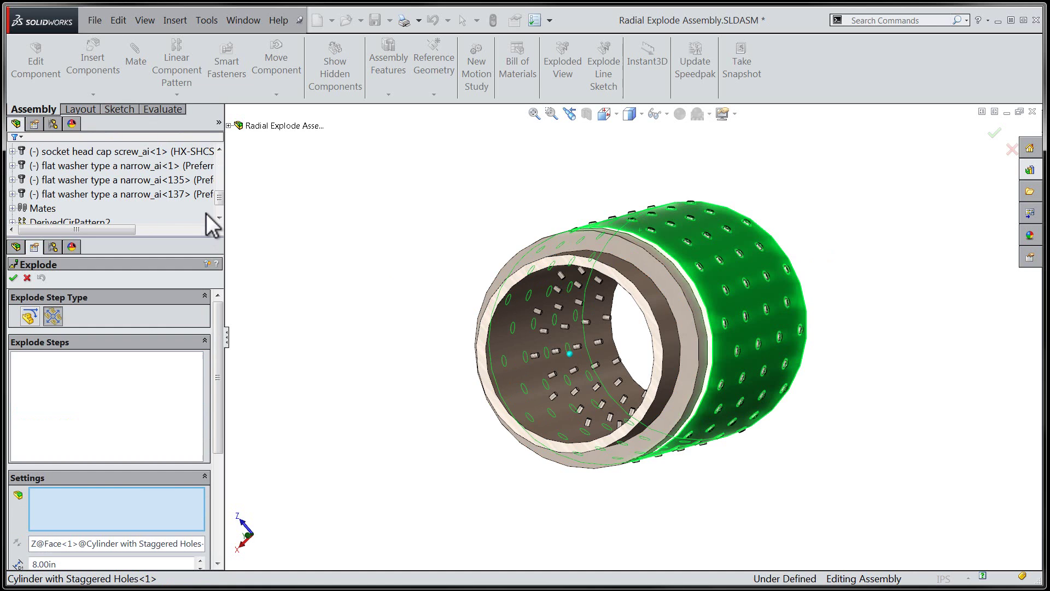
Step: Load the Washers and Bolts selection set as components and enable Diverge from axis
{"action": "left_click_drag", "start_coordinate": [218, 197], "coordinate": [217, 162]}
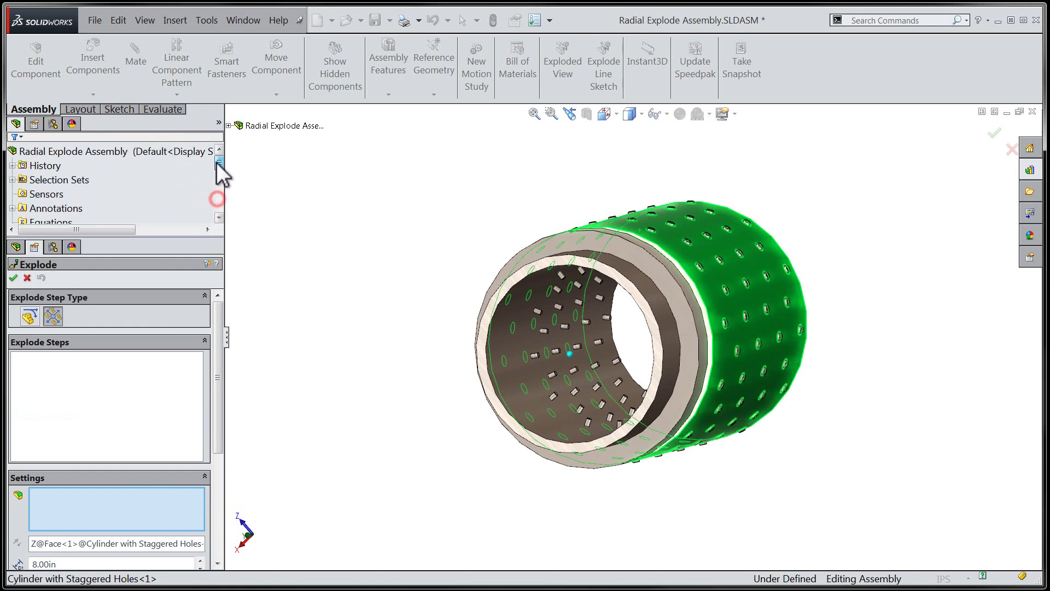
{"action": "left_click", "coordinate": [13, 180]}
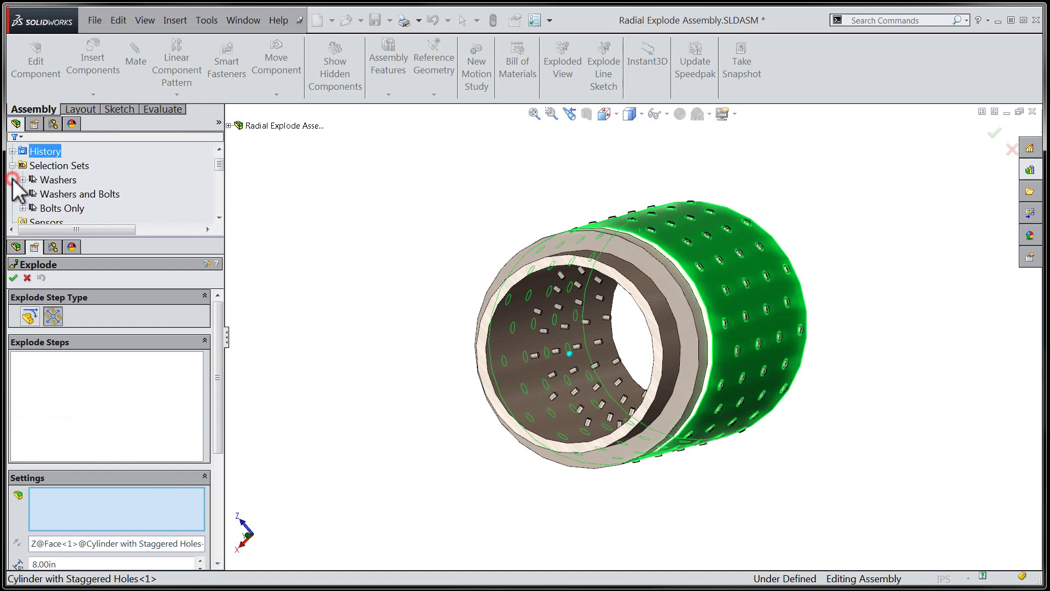
{"action": "left_click", "coordinate": [51, 196]}
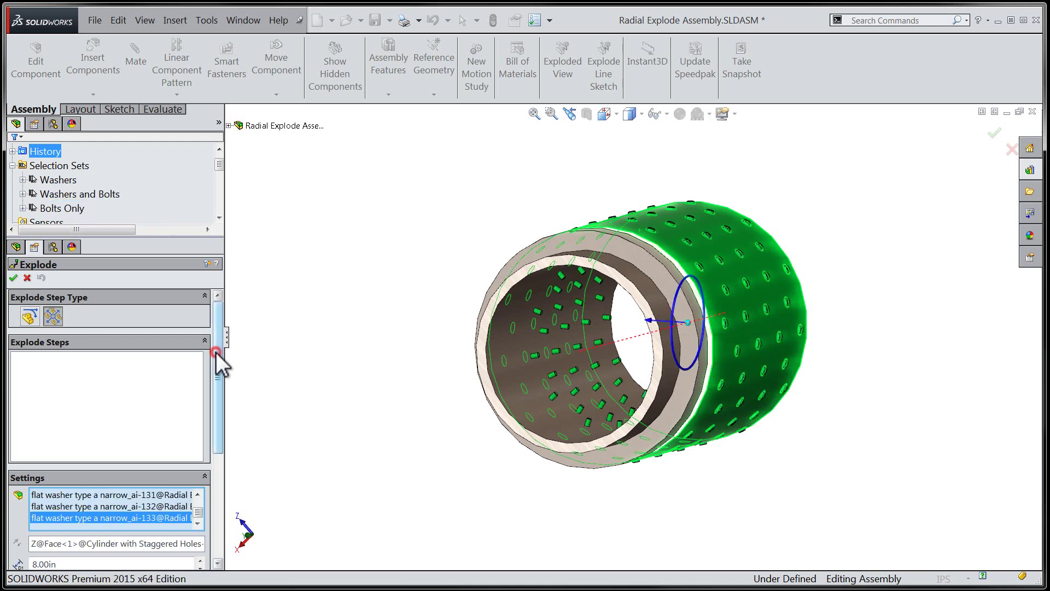
{"action": "left_click_drag", "start_coordinate": [220, 362], "coordinate": [221, 448]}
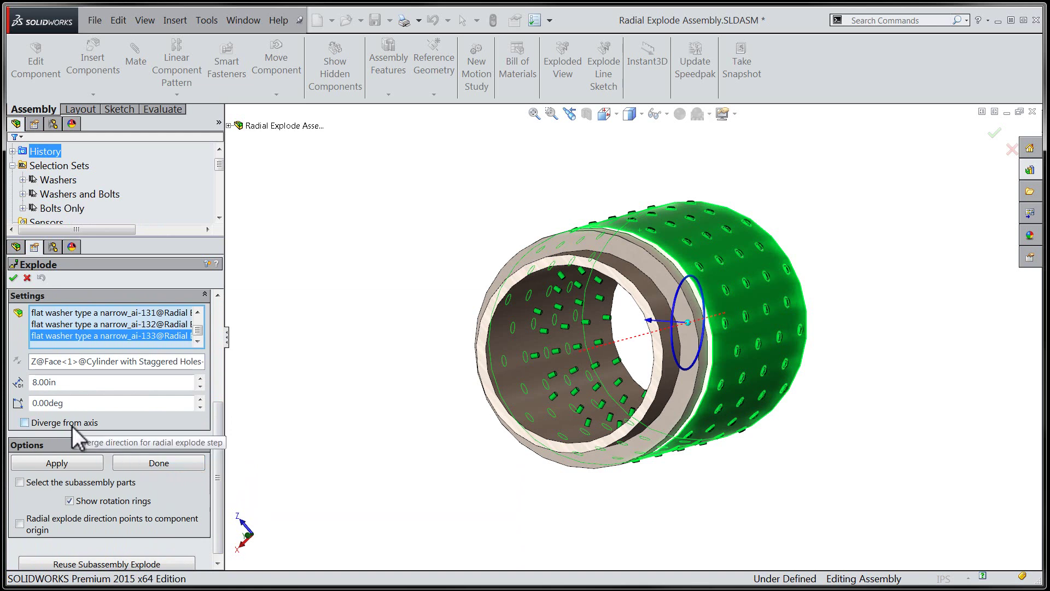
{"action": "left_click", "coordinate": [72, 424]}
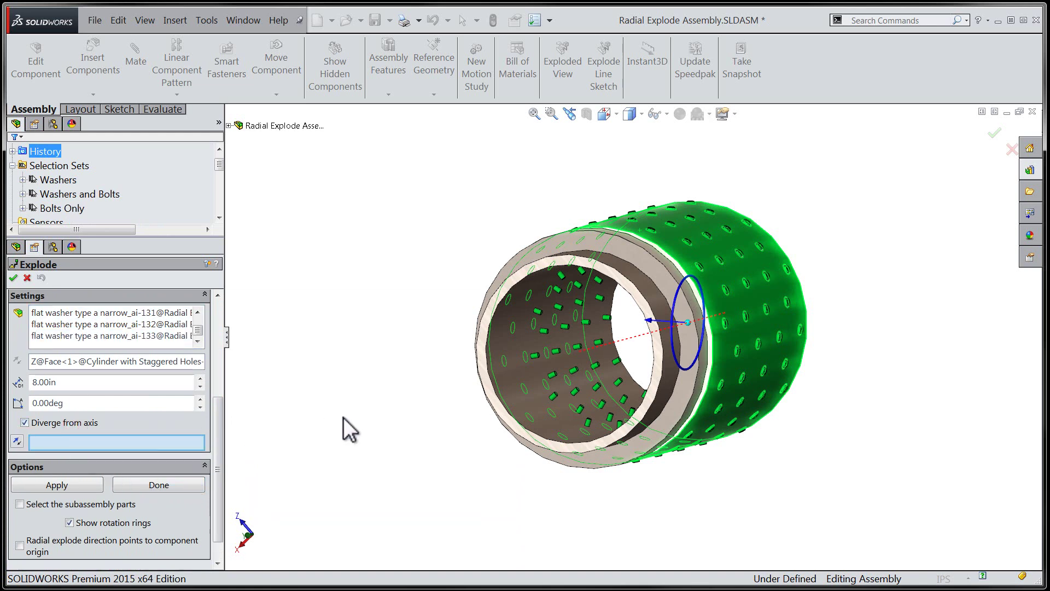
Step: Pull the washers and bolts radially outward as Explode Step1, then zoom to fit
{"action": "left_click", "coordinate": [651, 321]}
{"action": "left_click_drag", "start_coordinate": [649, 320], "coordinate": [613, 319]}
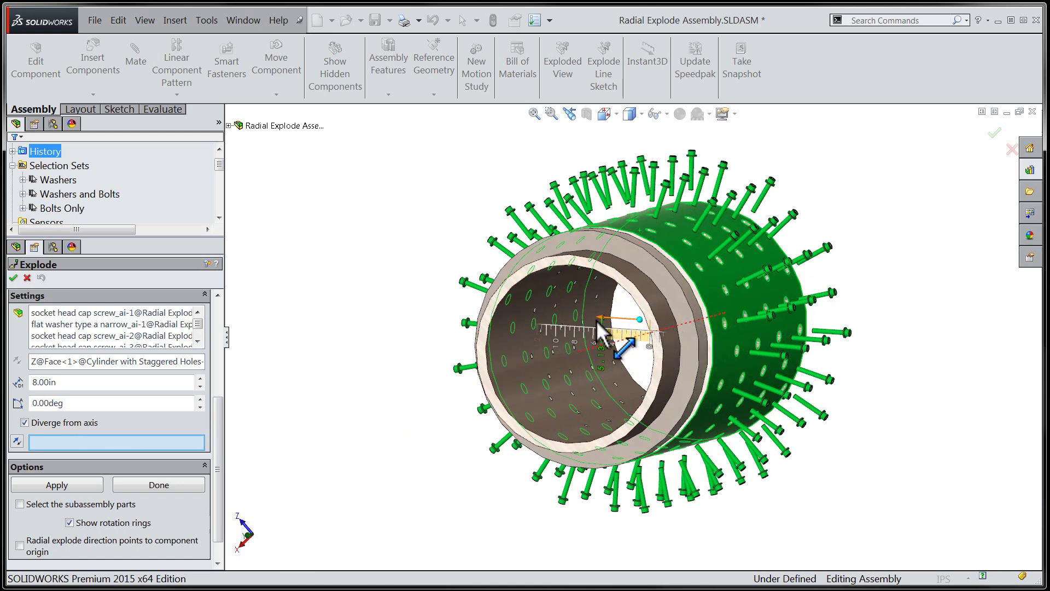
{"action": "left_click_drag", "start_coordinate": [613, 320], "coordinate": [517, 323]}
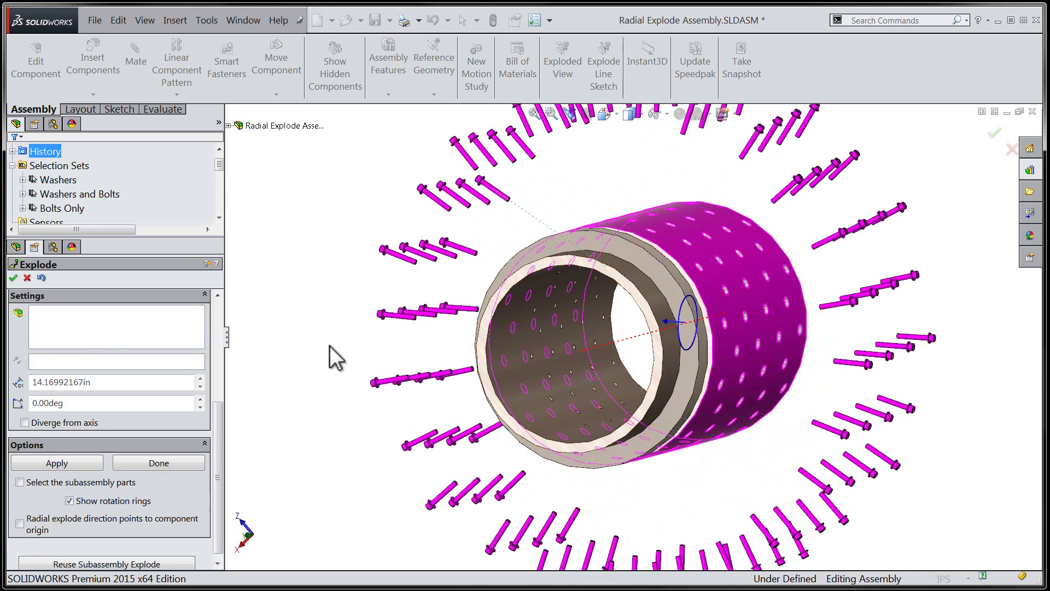
{"action": "left_click", "coordinate": [312, 358]}
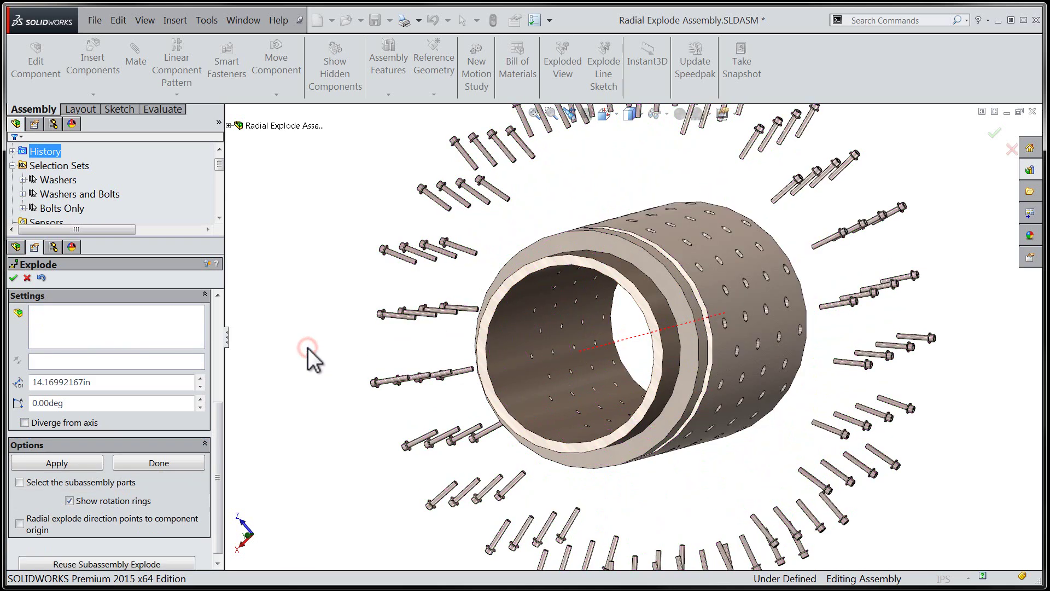
{"action": "key", "text": "f"}
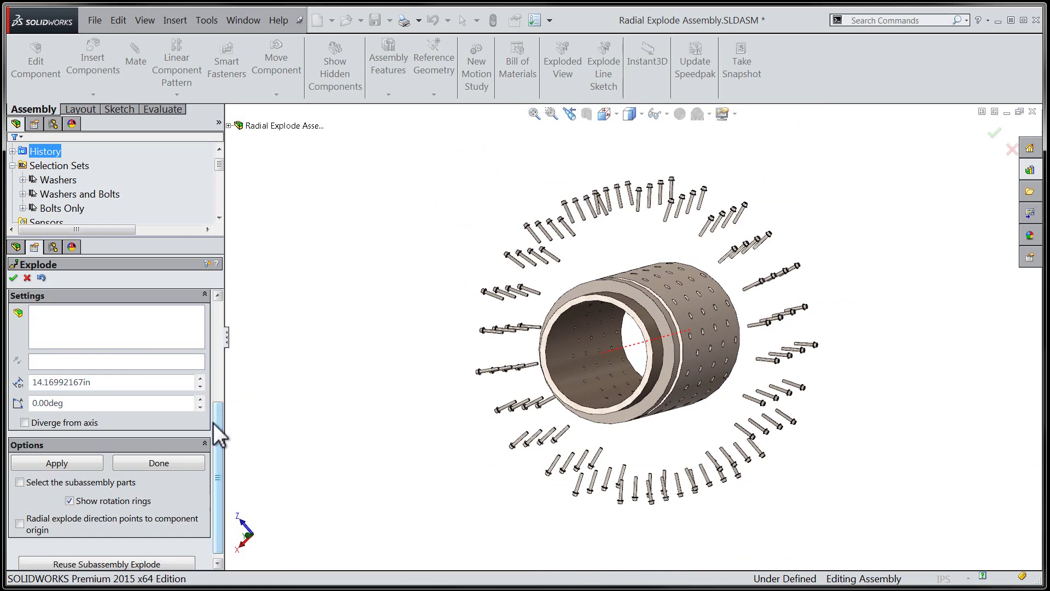
{"action": "left_click_drag", "start_coordinate": [217, 459], "coordinate": [227, 358]}
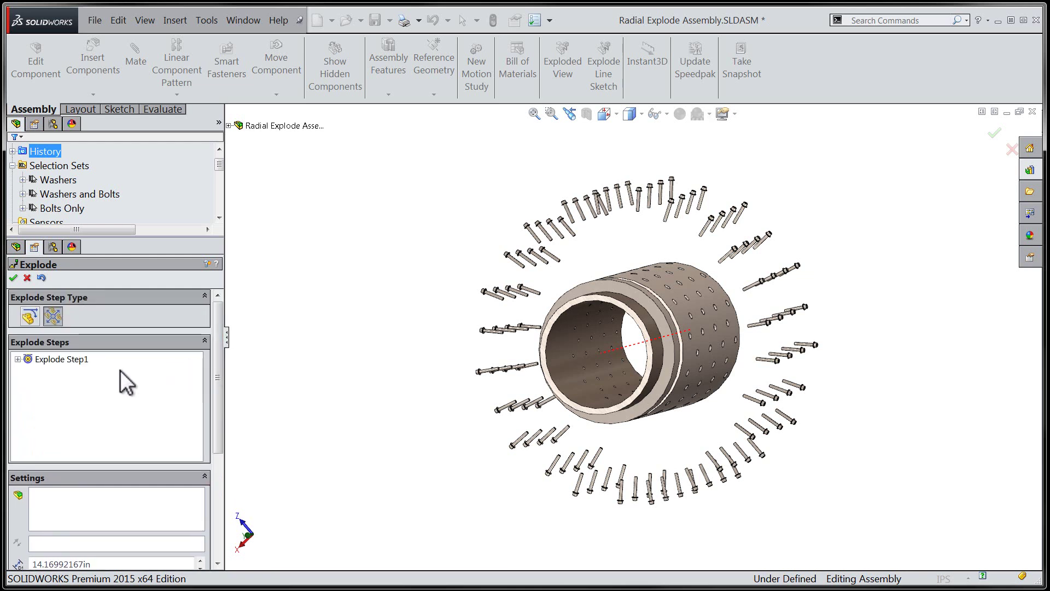
Step: Set a second radial step about the cylinder face, diverging, using the Bolts Only set
{"action": "left_click", "coordinate": [98, 387]}
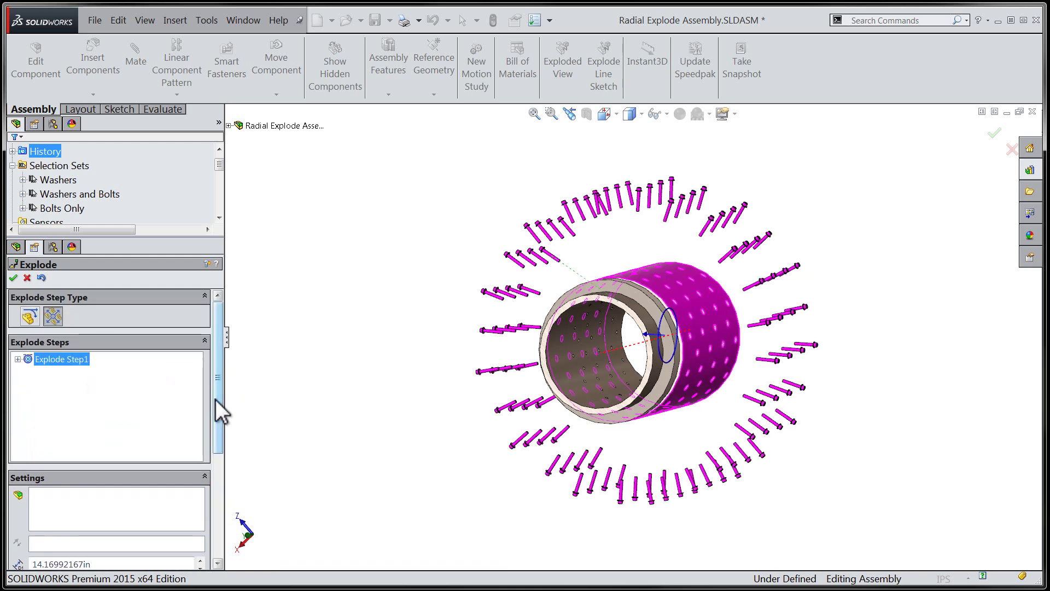
{"action": "left_click_drag", "start_coordinate": [215, 398], "coordinate": [214, 458]}
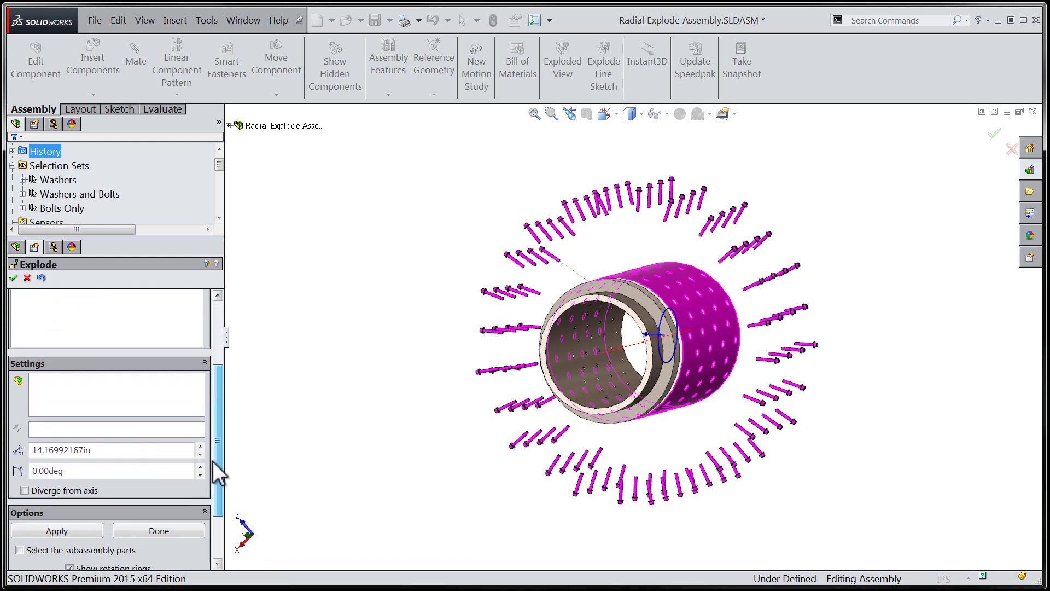
{"action": "left_click", "coordinate": [144, 428]}
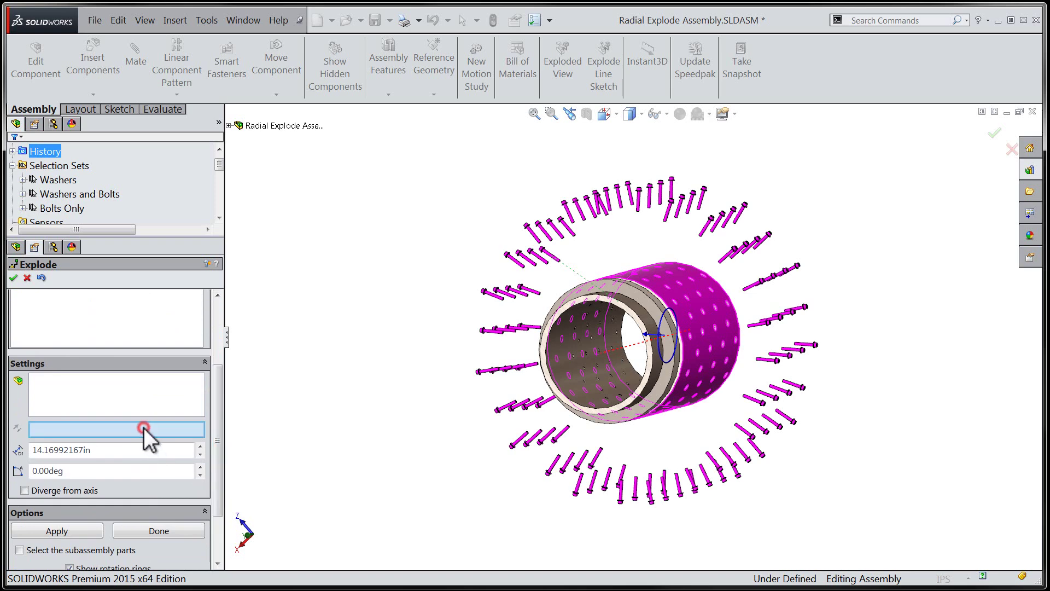
{"action": "left_click", "coordinate": [655, 282]}
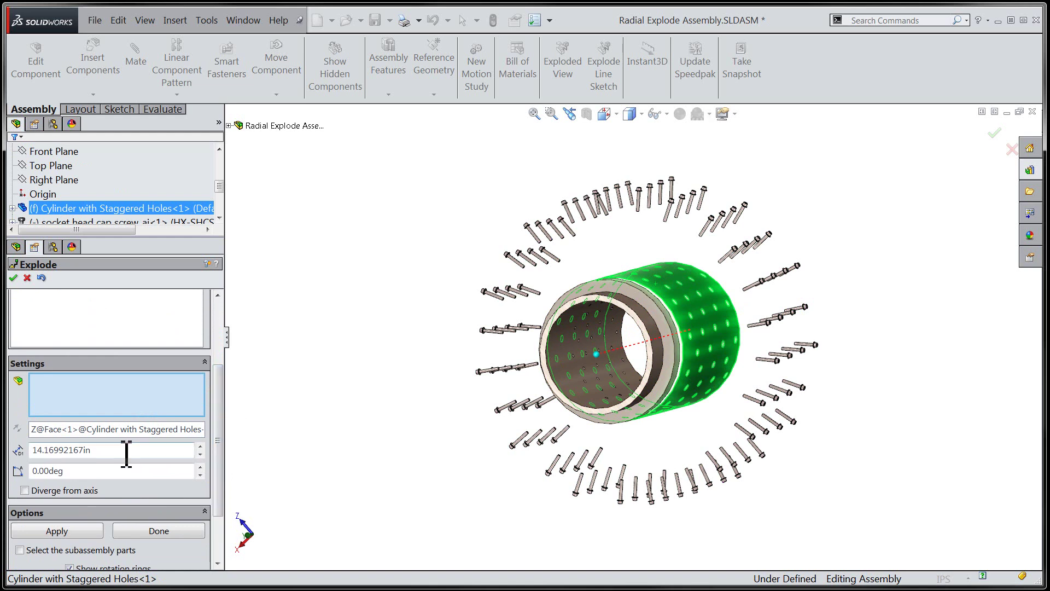
{"action": "left_click", "coordinate": [65, 490]}
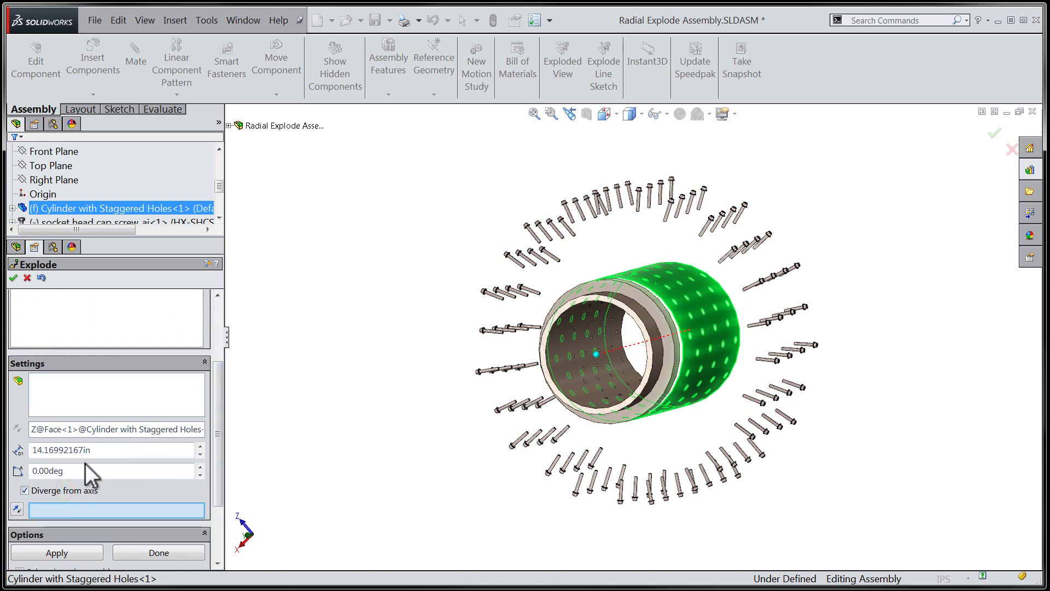
{"action": "left_click", "coordinate": [108, 397]}
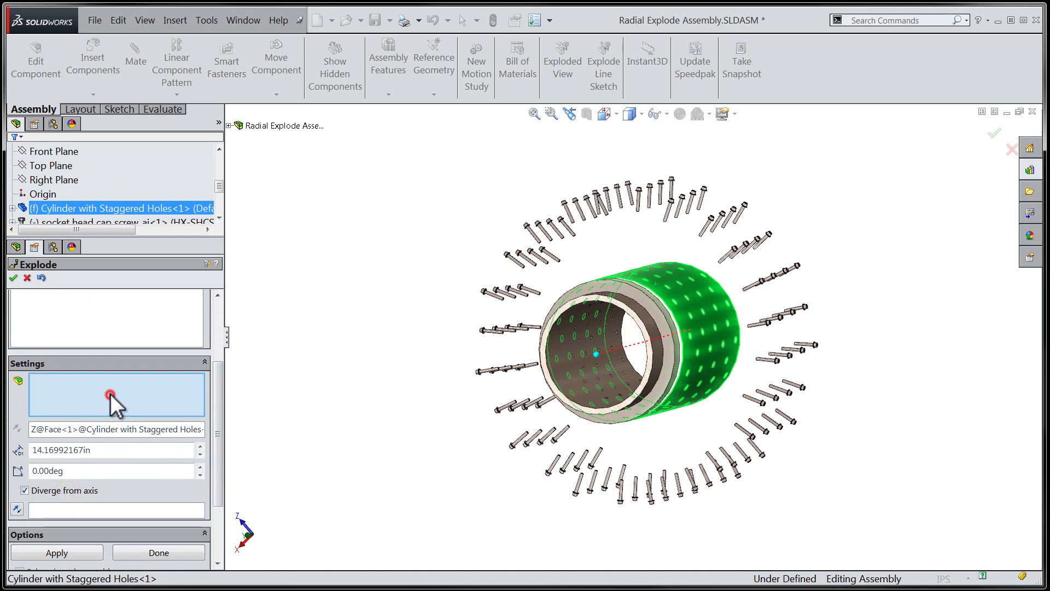
{"action": "left_click_drag", "start_coordinate": [220, 186], "coordinate": [223, 155]}
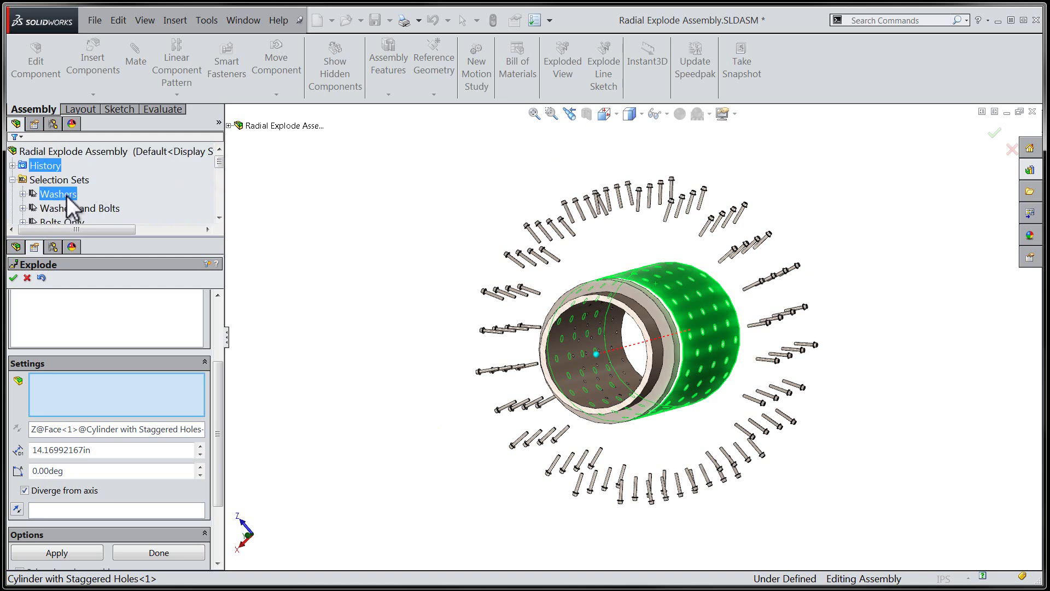
{"action": "left_click", "coordinate": [68, 220]}
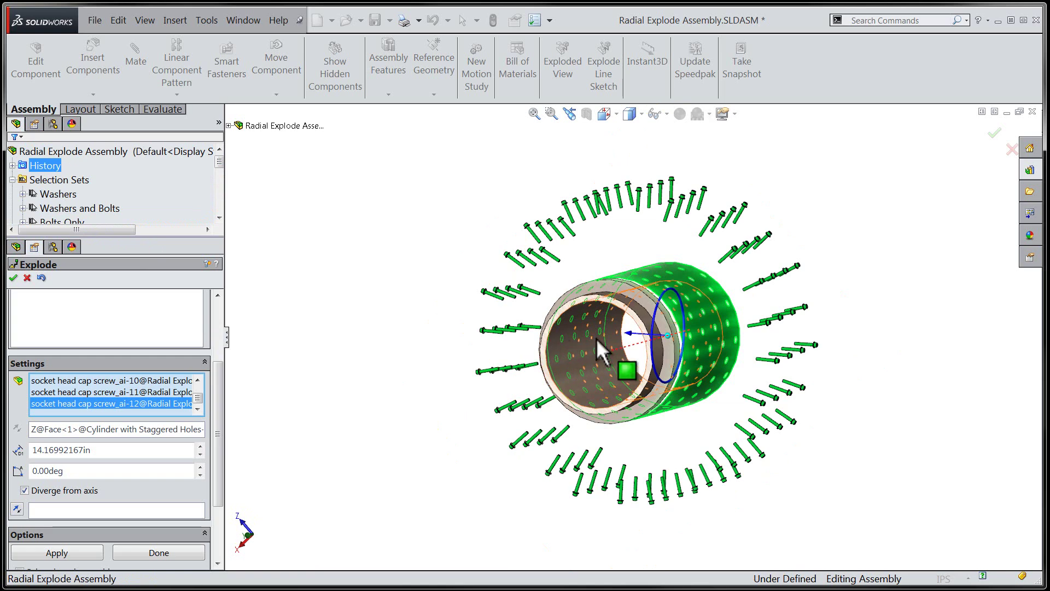
Step: Pull the bolts farther outward beyond the washers and apply it as Explode Step2
{"action": "mouse_move", "coordinate": [596, 339]}
{"action": "left_mouse_down"}
{"action": "mouse_move", "coordinate": [605, 332]}
{"action": "mouse_move", "coordinate": [550, 333]}
{"action": "left_mouse_up"}
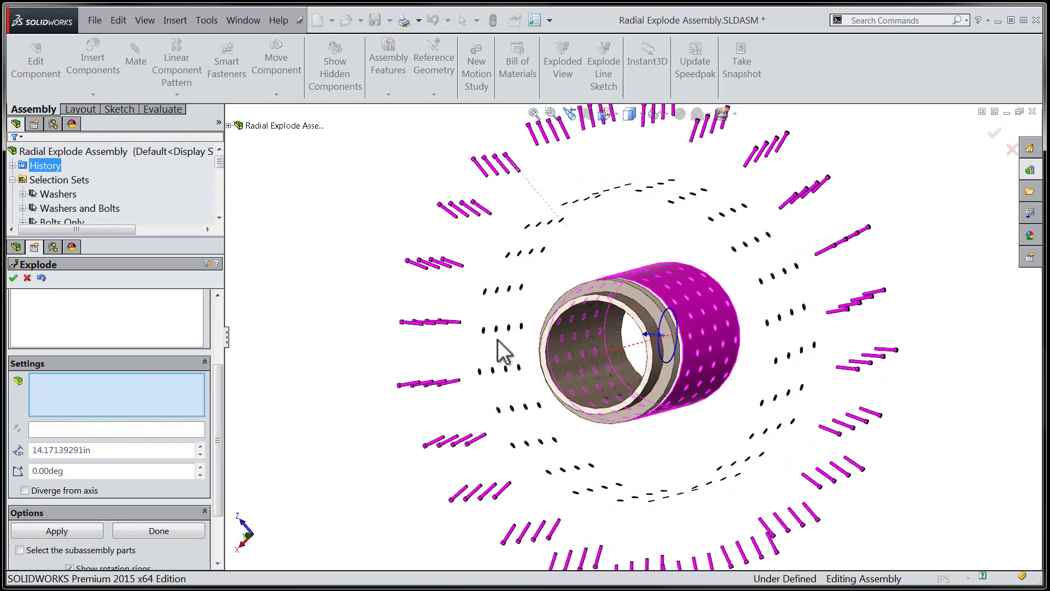
{"action": "left_click", "coordinate": [333, 328]}
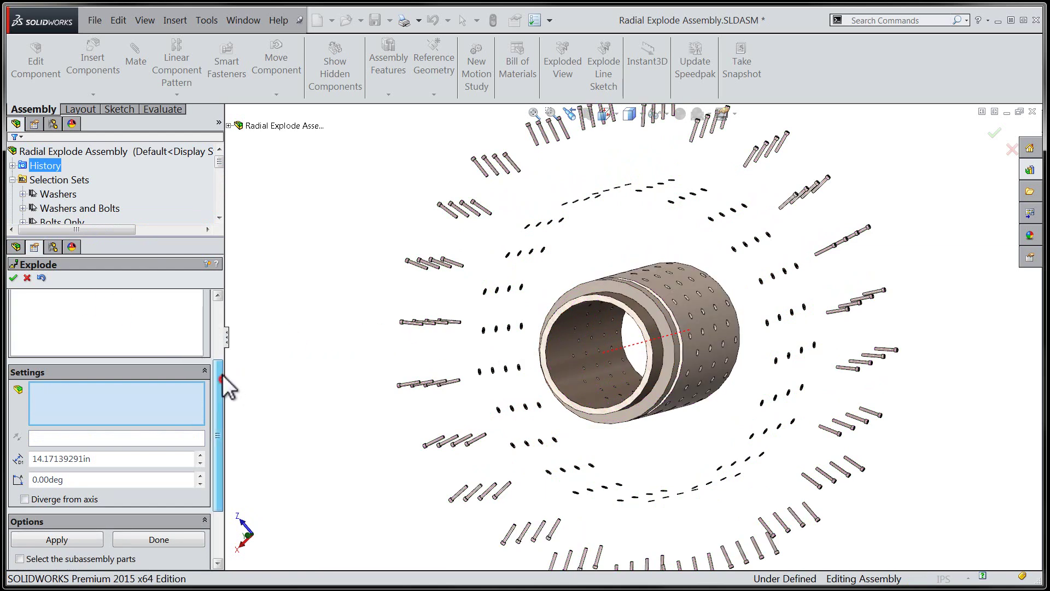
{"action": "left_click_drag", "start_coordinate": [219, 380], "coordinate": [219, 320]}
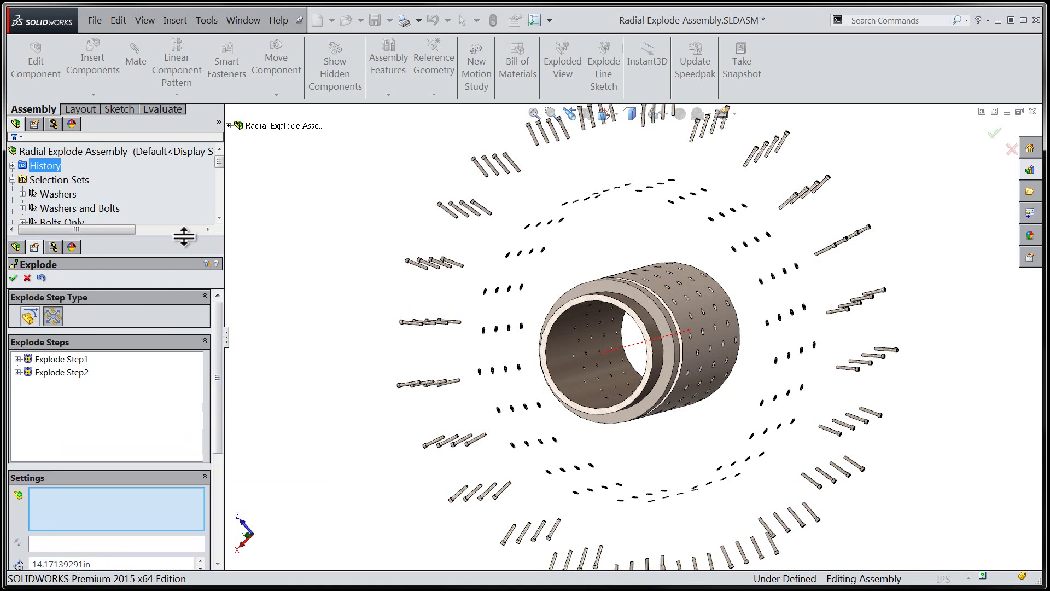
{"action": "left_click_drag", "start_coordinate": [184, 236], "coordinate": [216, 111]}
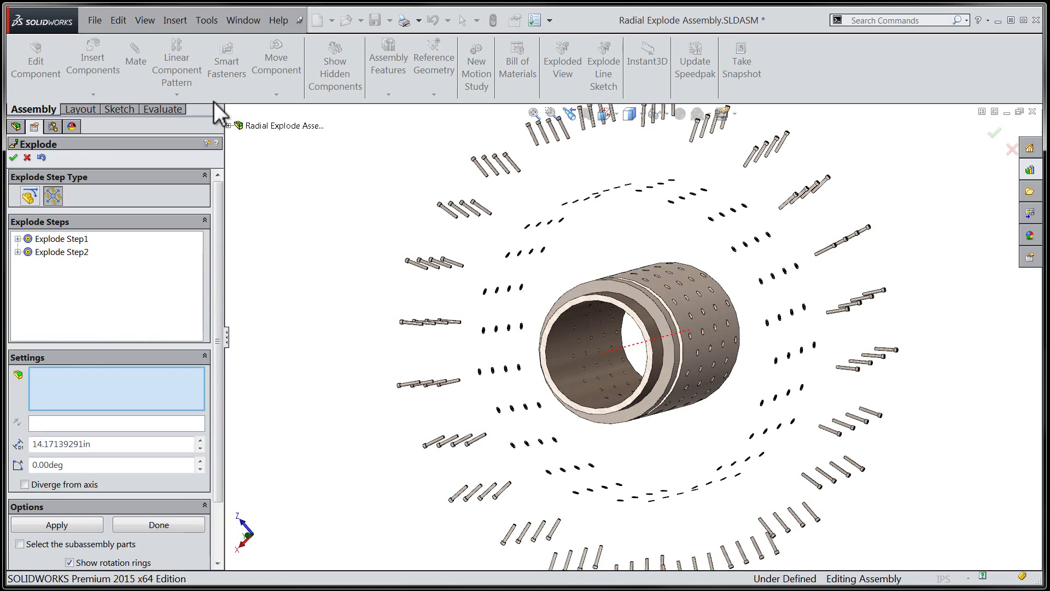
Step: Close the Explode tool, expand Default, and play Animate collapse on ExplView1
{"action": "left_click", "coordinate": [14, 158]}
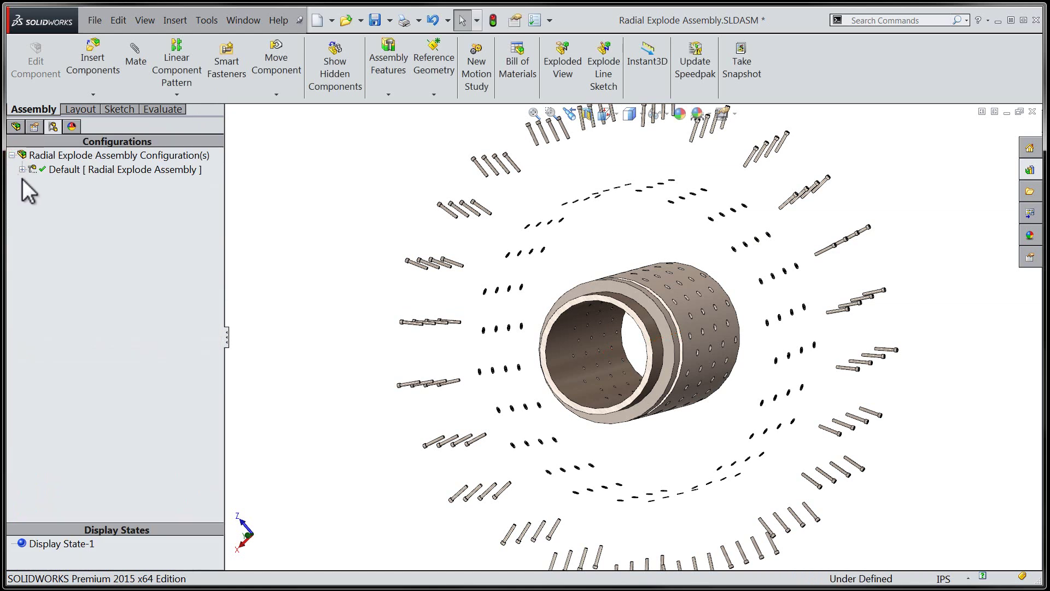
{"action": "left_click", "coordinate": [23, 169]}
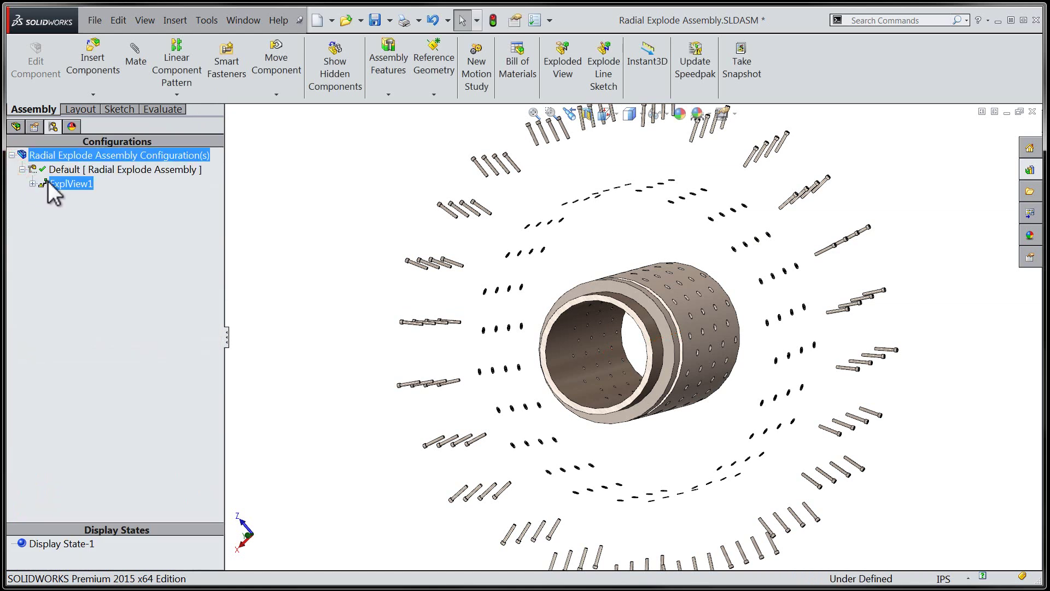
{"action": "right_click", "coordinate": [62, 187]}
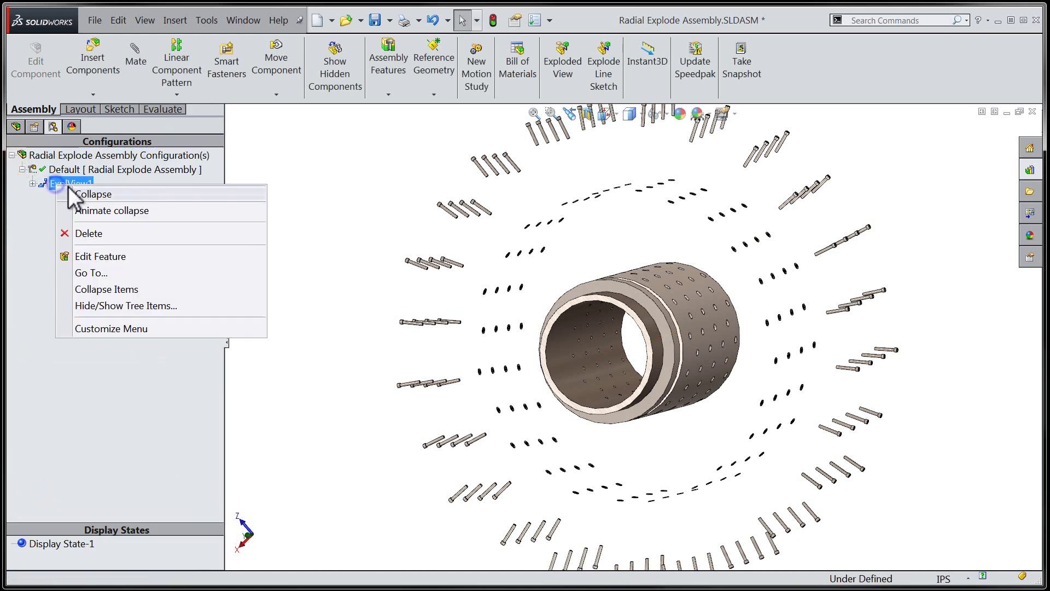
{"action": "left_click", "coordinate": [86, 211]}
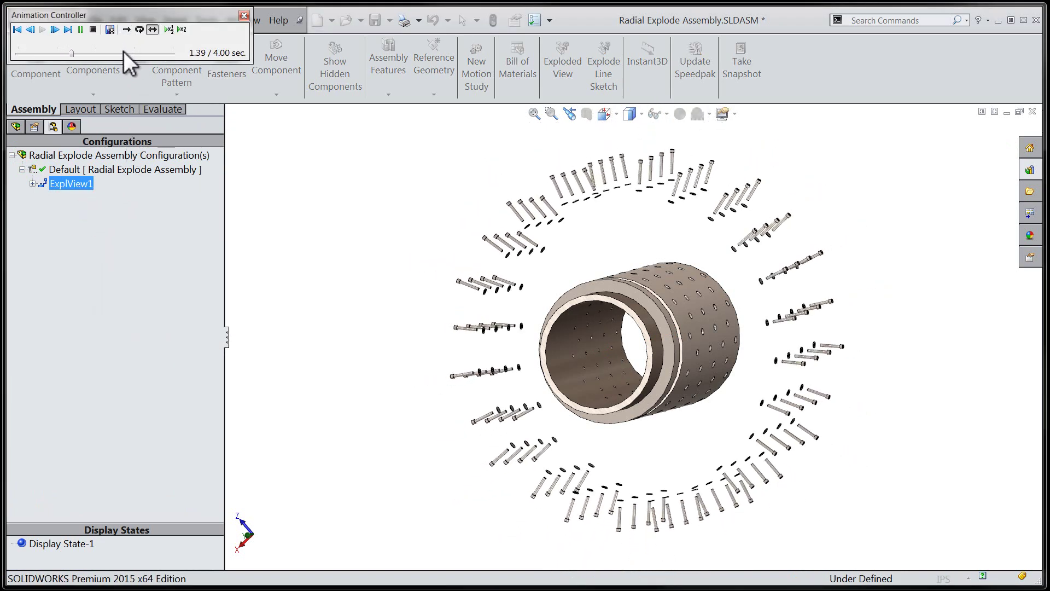